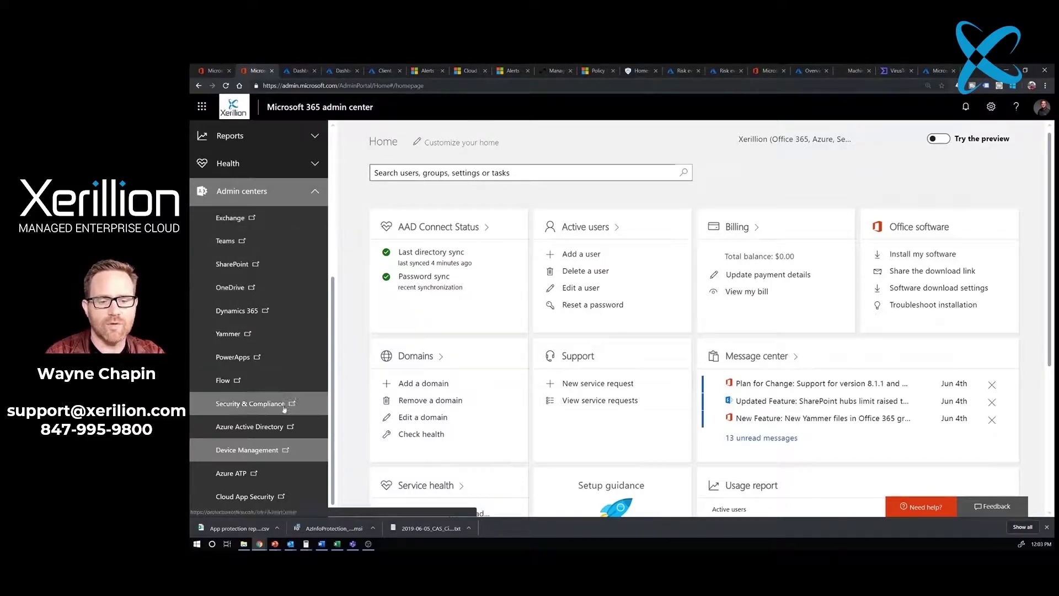
# Open the Intune Device Management dashboard from the Admin centers list
pyautogui.click(274, 450)
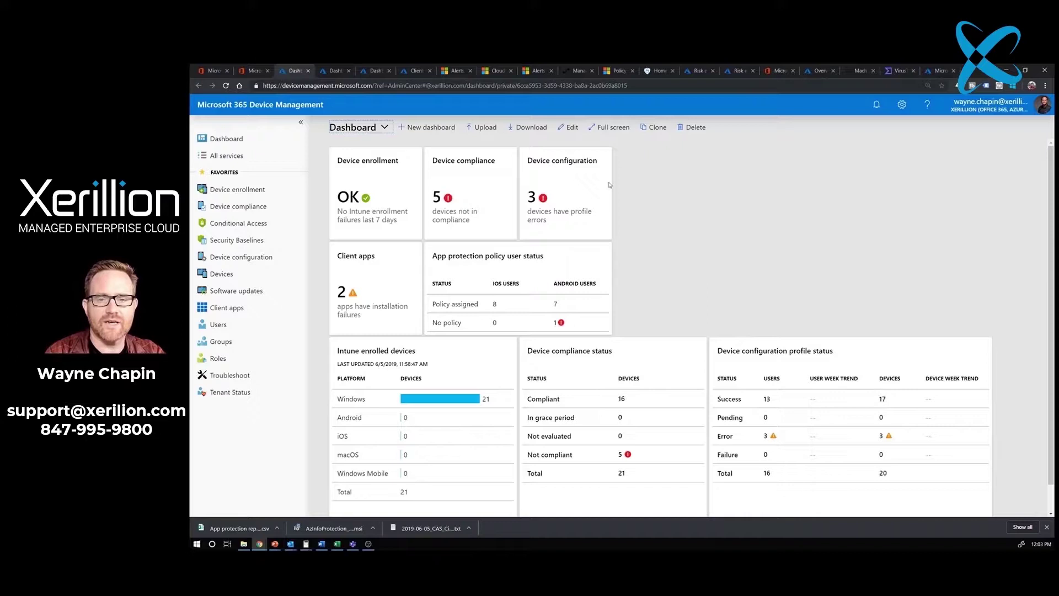
# List the five non-compliant devices, check the table columns, and open the wipe-pending Latitude E5550
pyautogui.click(470, 196)
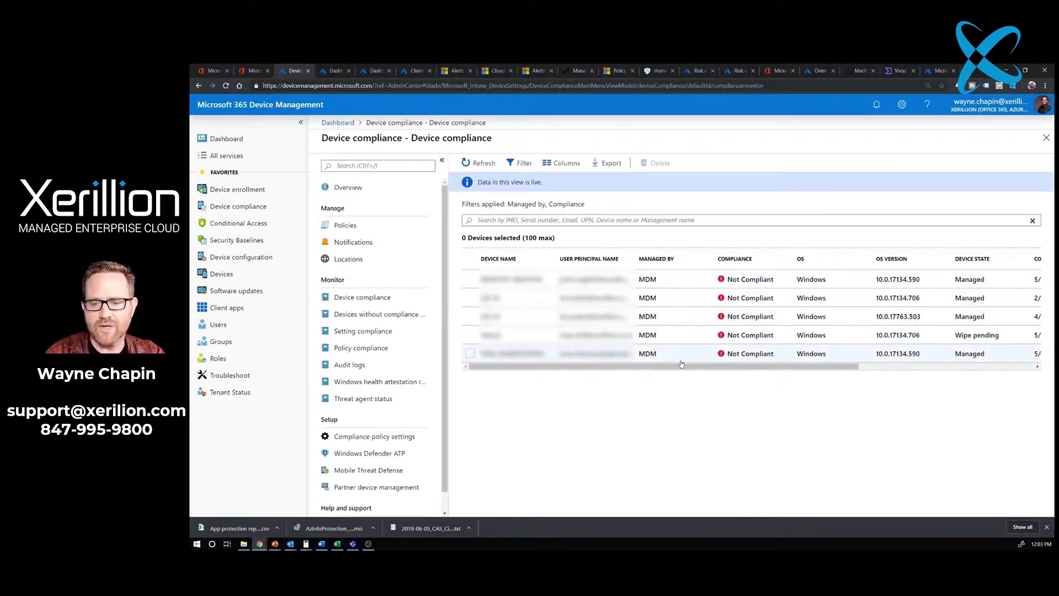
pyautogui.moveTo(658, 368); pyautogui.dragTo(833, 368)
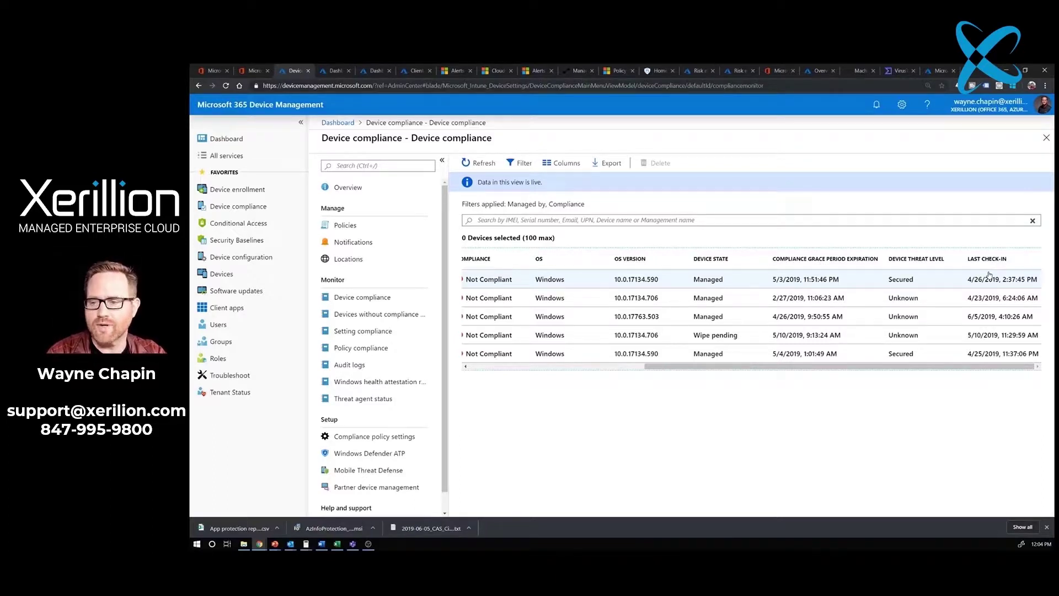
pyautogui.moveTo(920, 366); pyautogui.dragTo(745, 364)
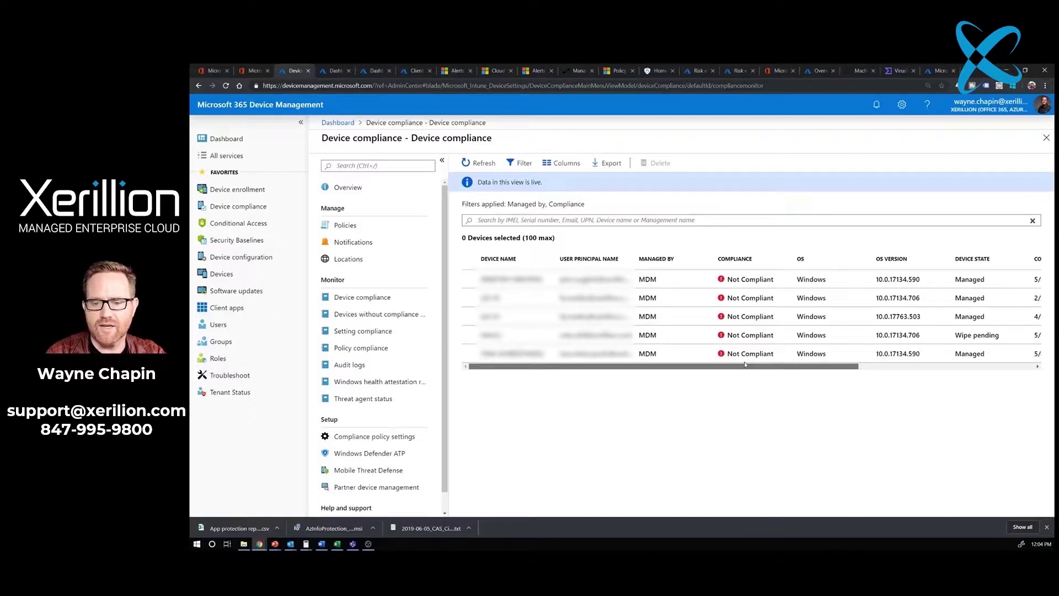
pyautogui.click(669, 335)
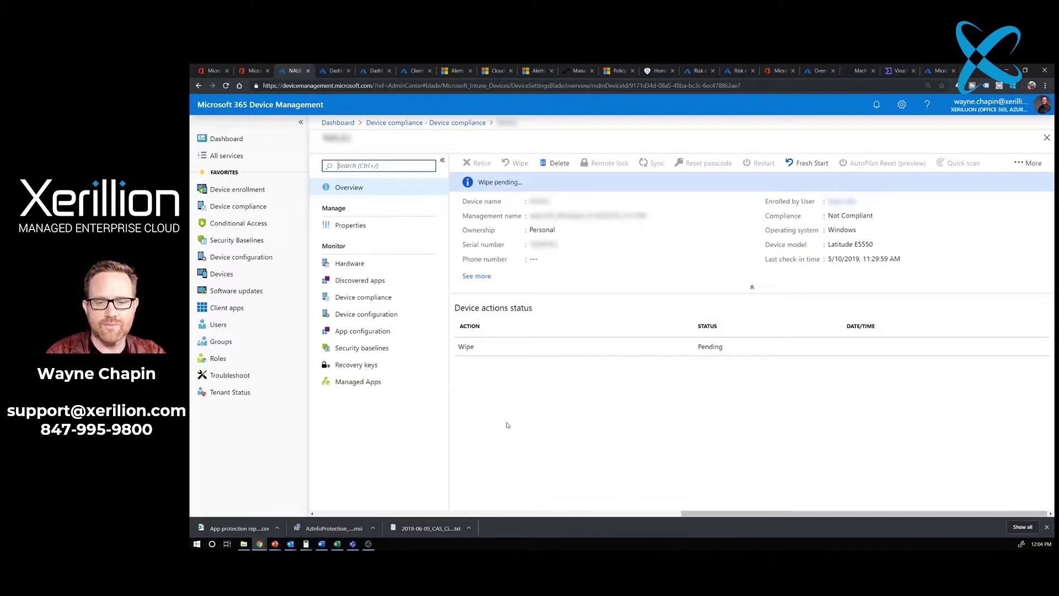
# Check the device's failing Windows Policy settings, then its Built-in Device Compliance Policy results
pyautogui.click(367, 298)
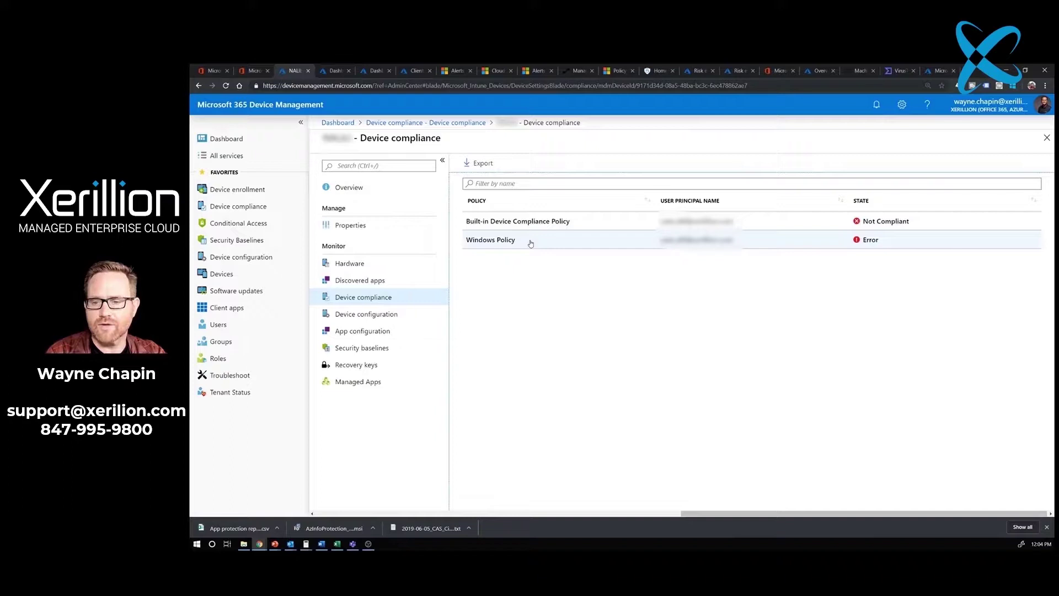
pyautogui.click(531, 241)
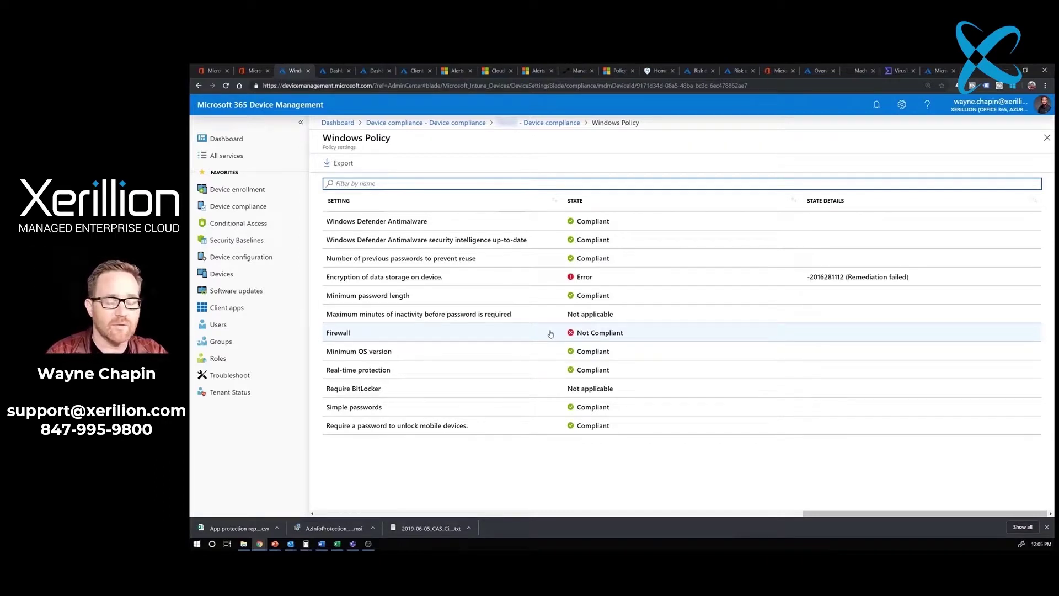
pyautogui.click(551, 123)
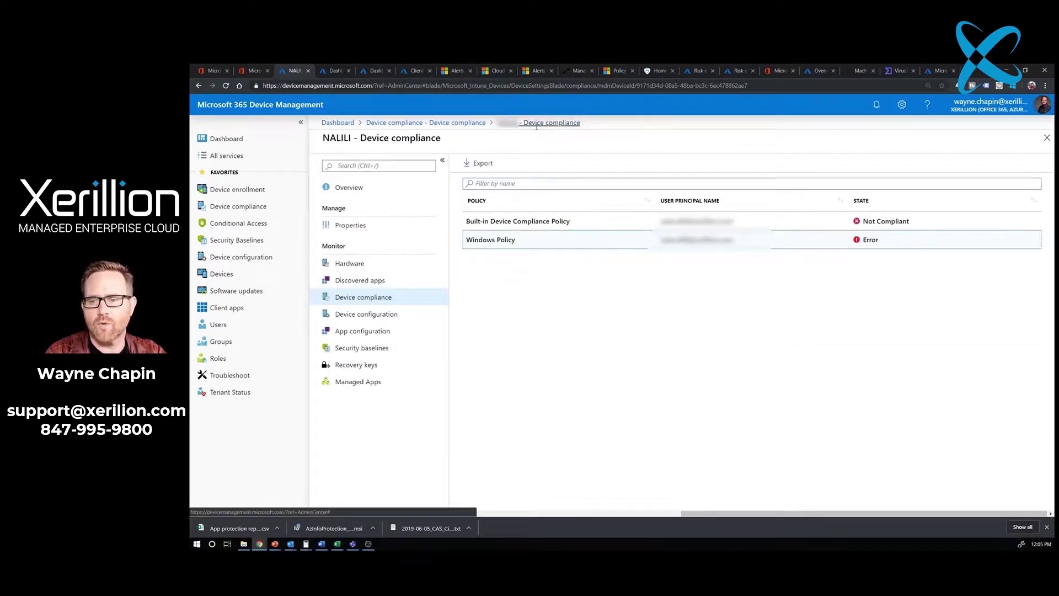
pyautogui.click(574, 223)
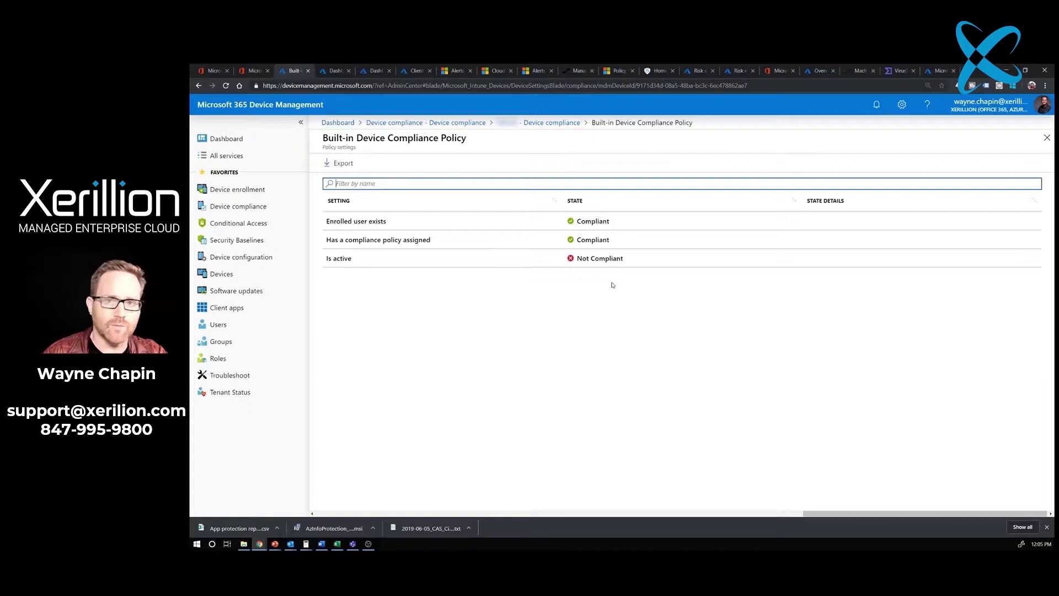
# Follow Windows 10 Device Encryption errors to a failing device's profile states, then return to the dashboard
pyautogui.click(226, 139)
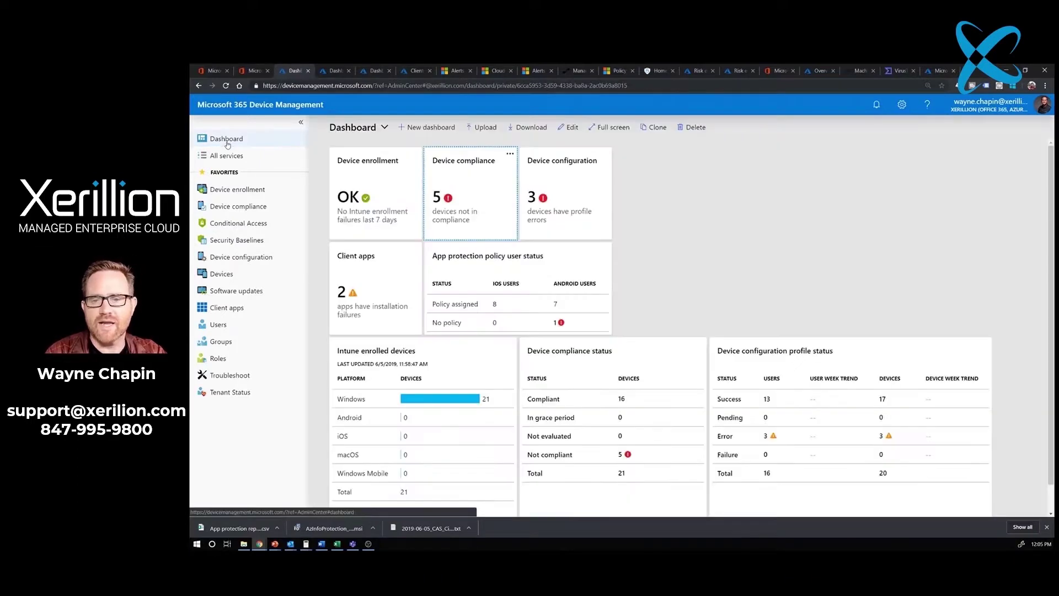
pyautogui.click(553, 187)
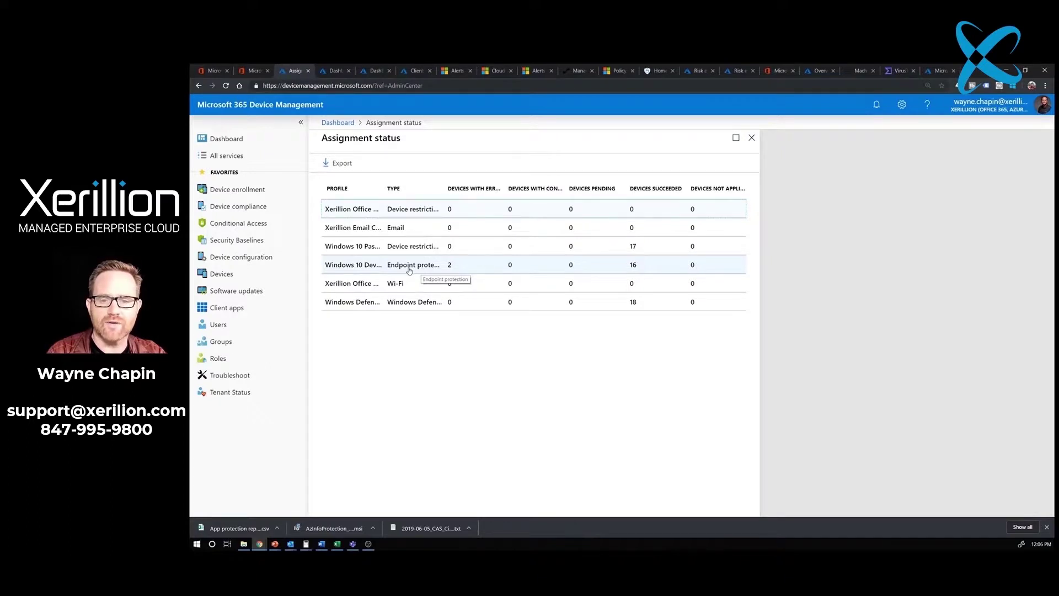
pyautogui.click(452, 268)
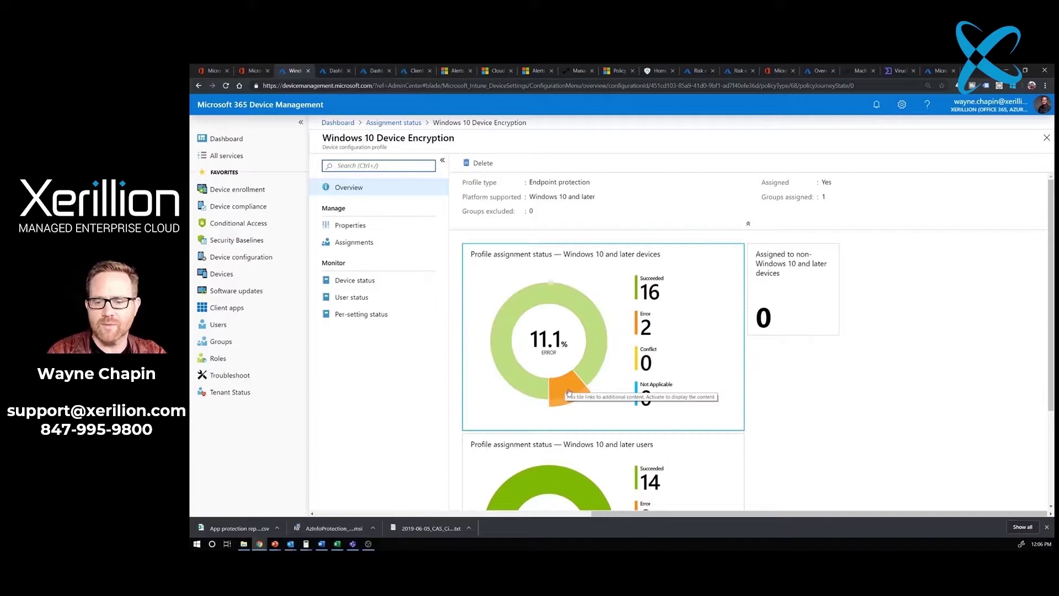
pyautogui.click(567, 391)
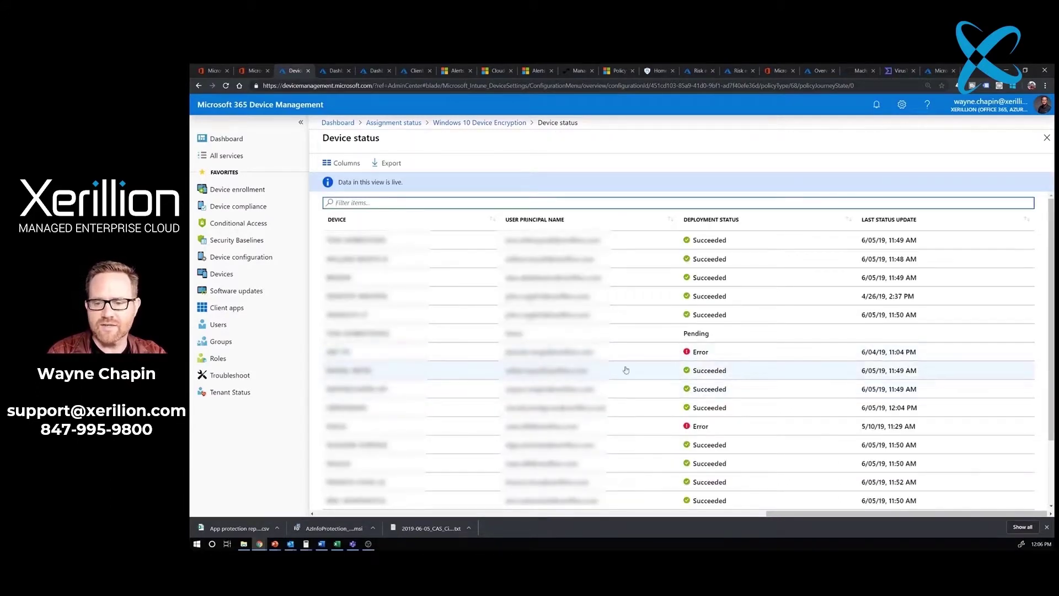
pyautogui.click(703, 357)
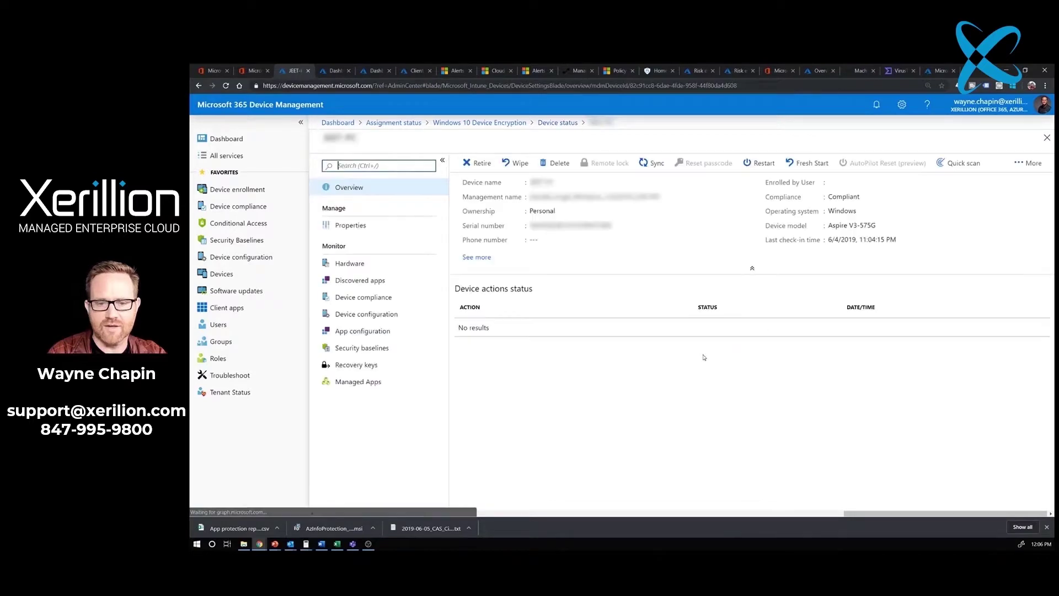
pyautogui.click(374, 313)
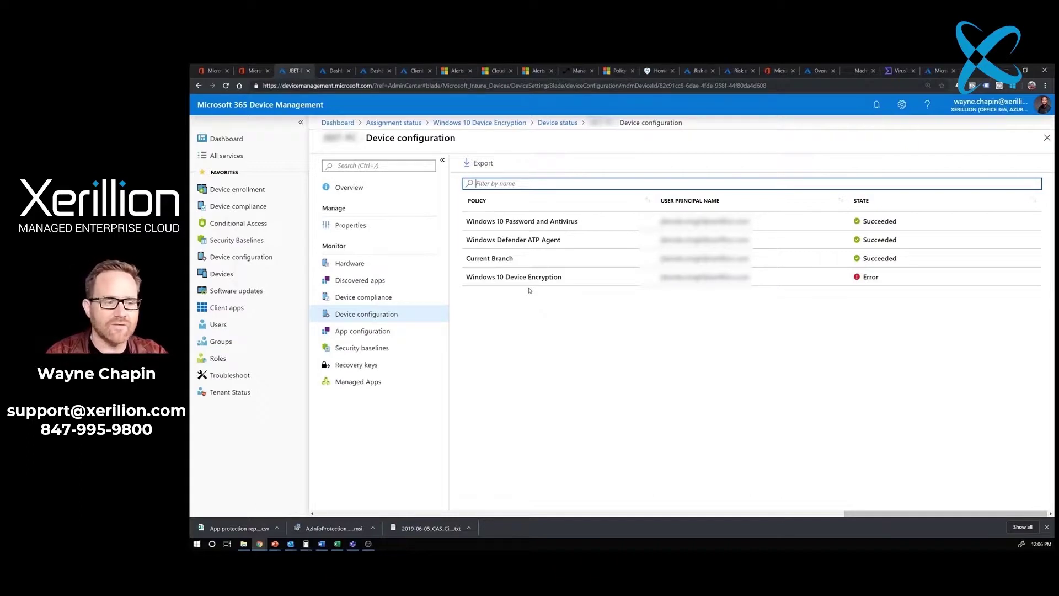
pyautogui.click(226, 138)
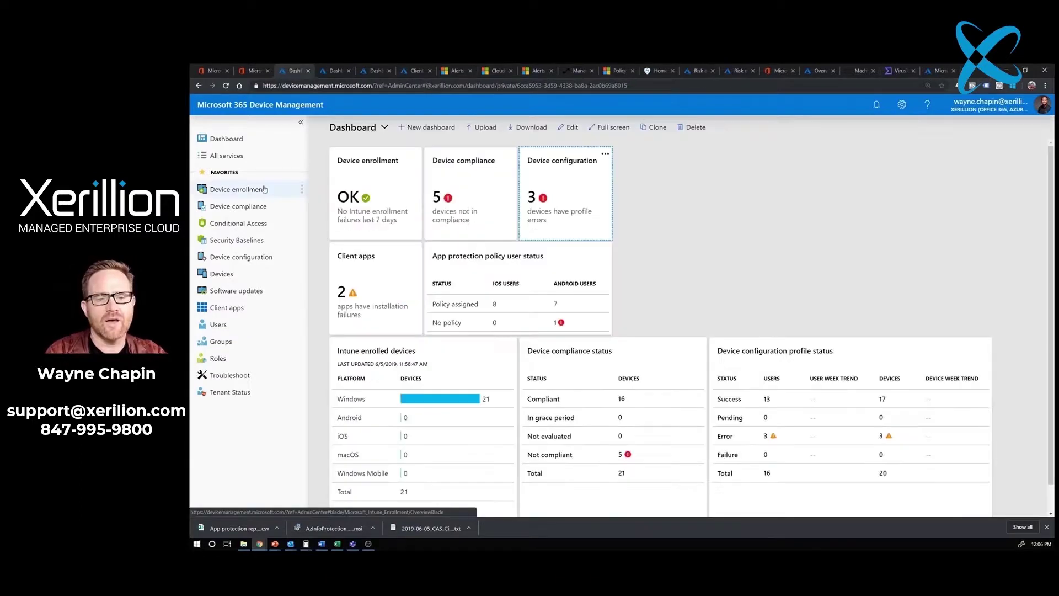
# Check the Current Branch per update ring deployment state, then go back to the dashboard
pyautogui.click(255, 292)
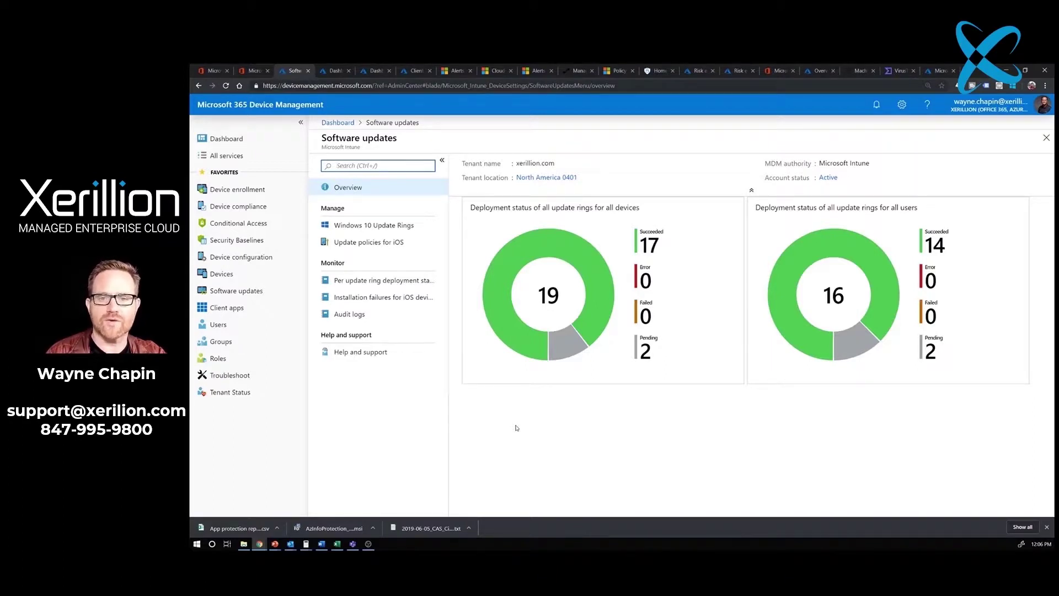
pyautogui.click(389, 282)
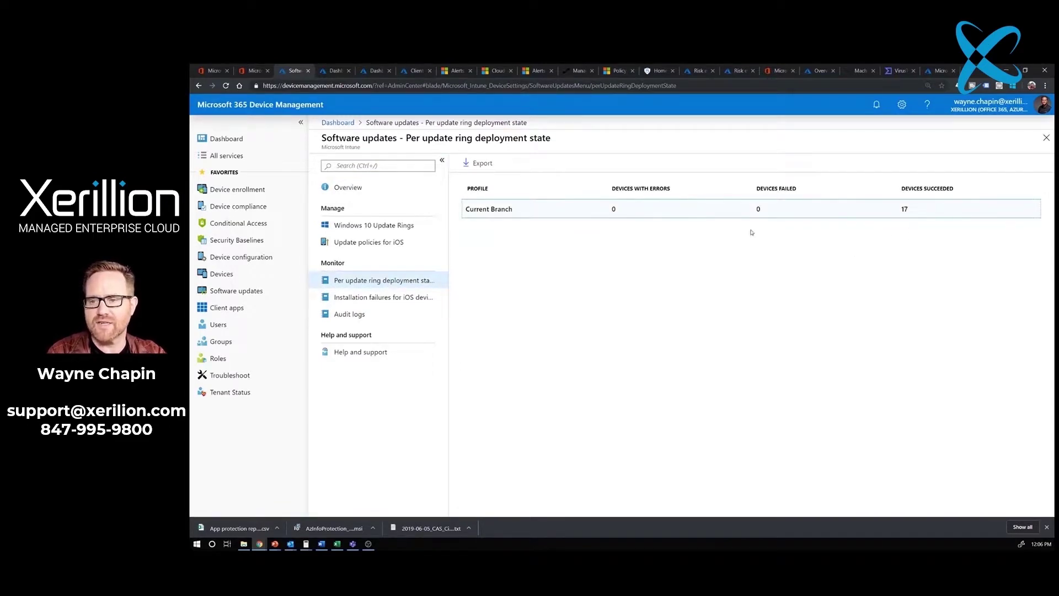
pyautogui.click(255, 139)
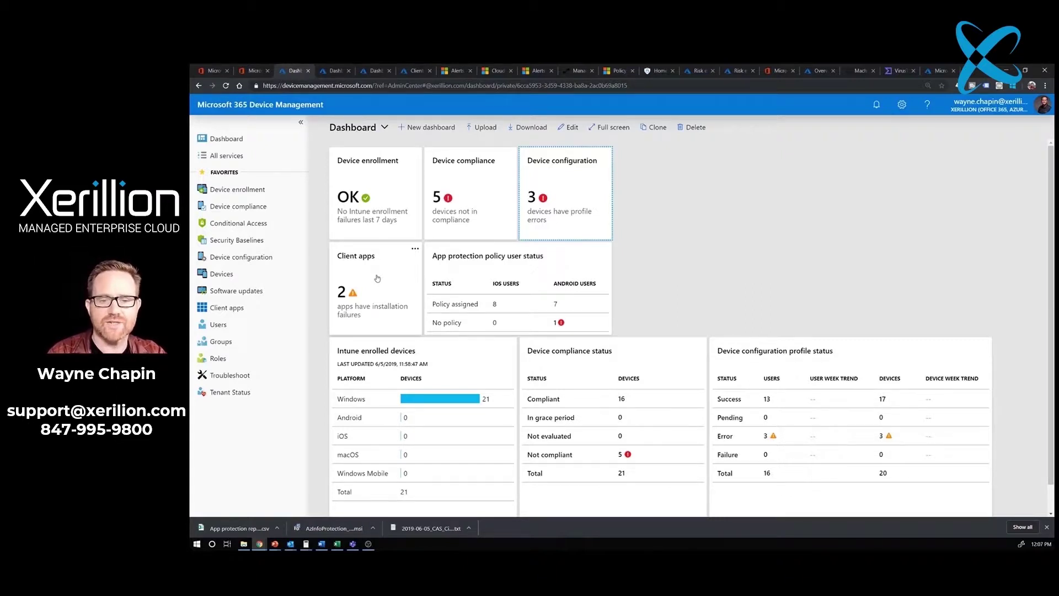
# From the client app install status list, open Microsoft Azure Information Protection's overview (18 of 19 failed)
pyautogui.click(377, 278)
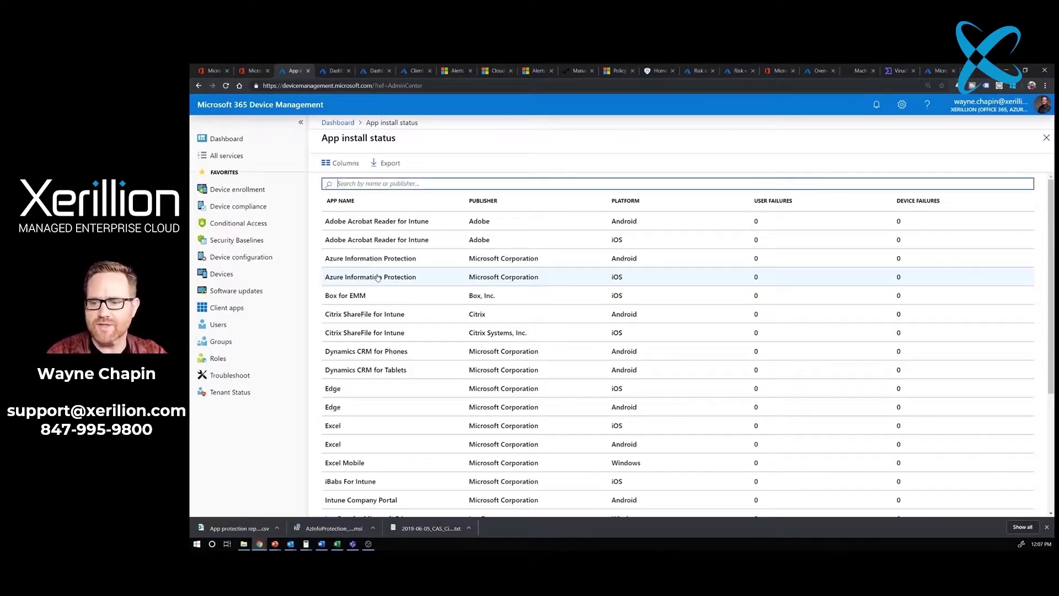
pyautogui.scroll(-3, 574, 257)
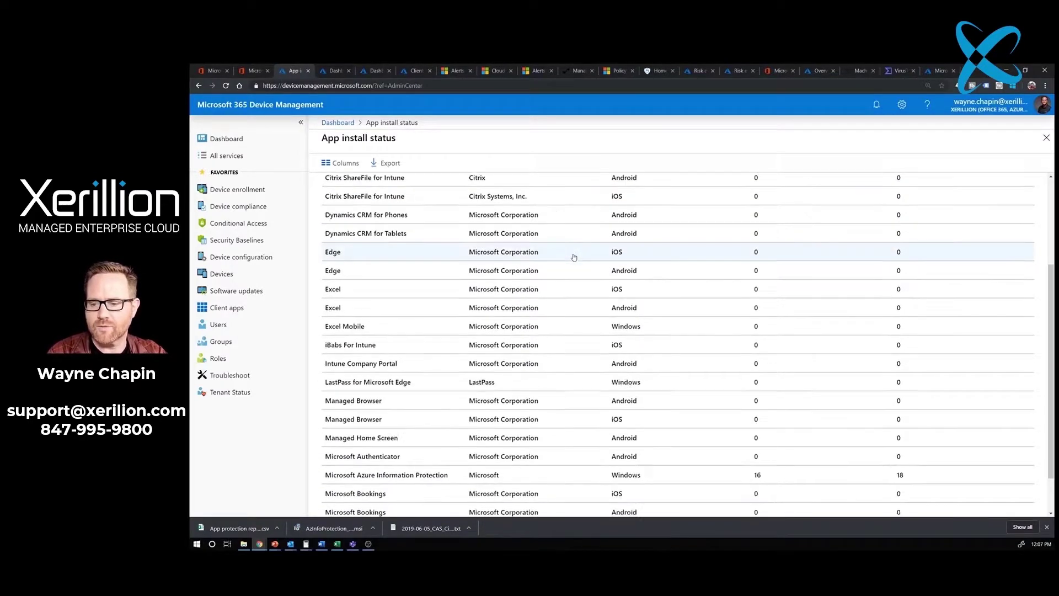
pyautogui.scroll(-2, 574, 256)
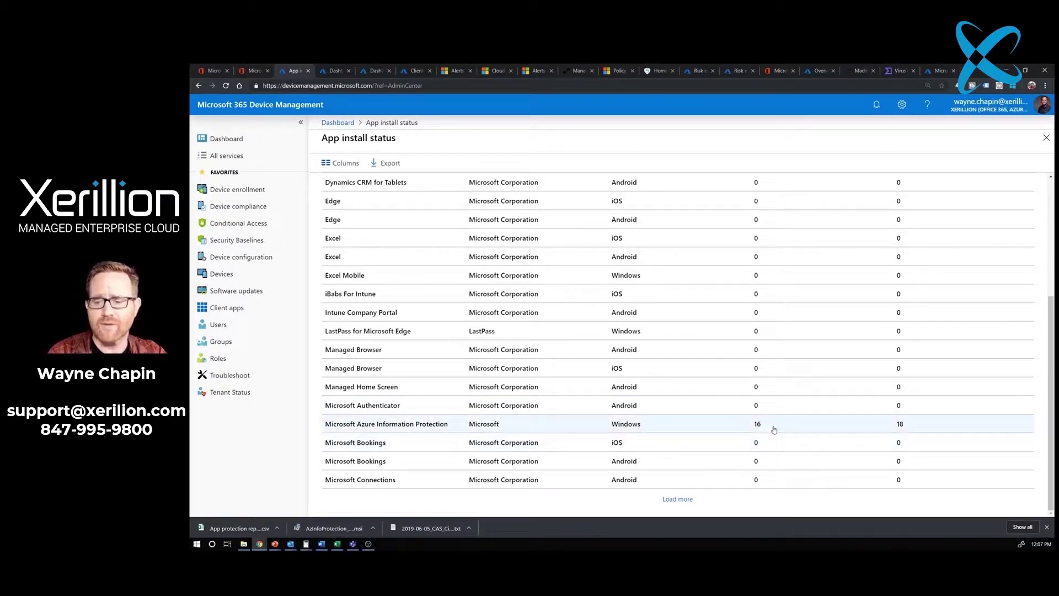
pyautogui.click(719, 428)
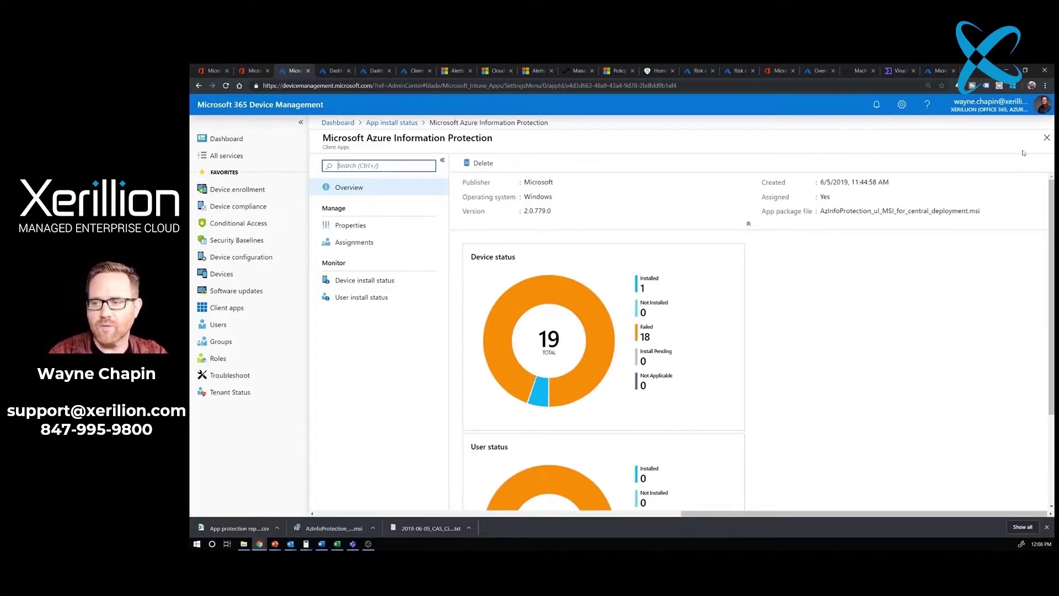
# Check Office 365 Pro Plus Suite's per-device install results, then return to the dashboard
pyautogui.click(1046, 138)
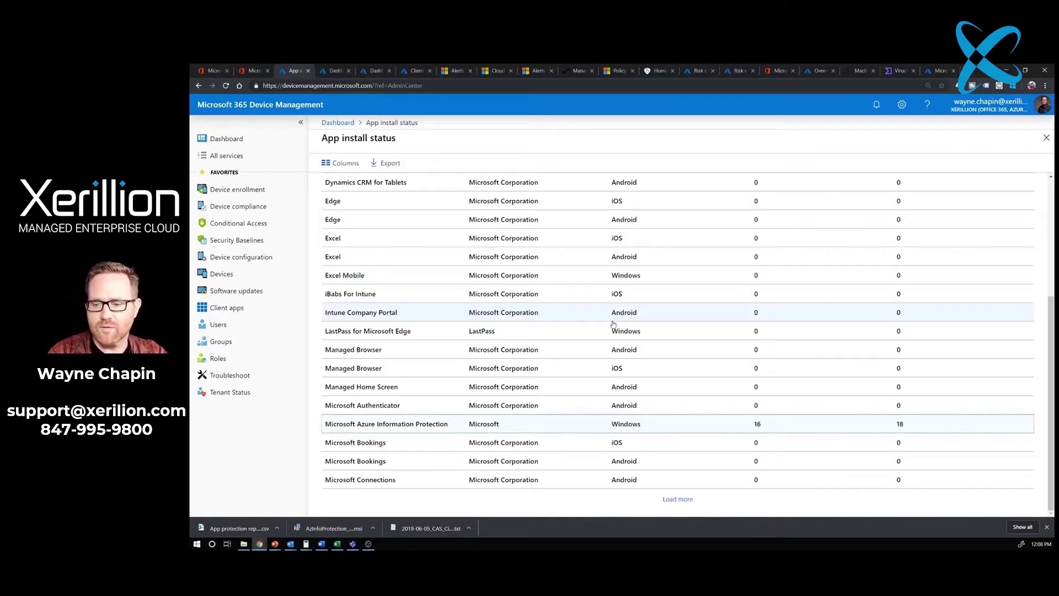
pyautogui.click(677, 498)
pyautogui.scroll(-1, 669, 386)
pyautogui.scroll(-10, 666, 369)
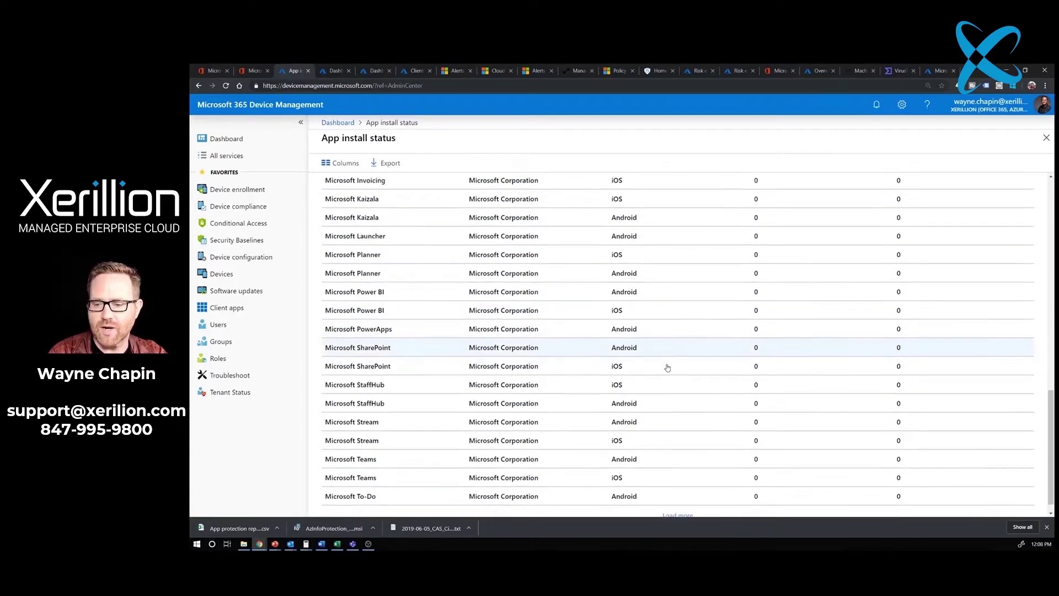
pyautogui.click(692, 342)
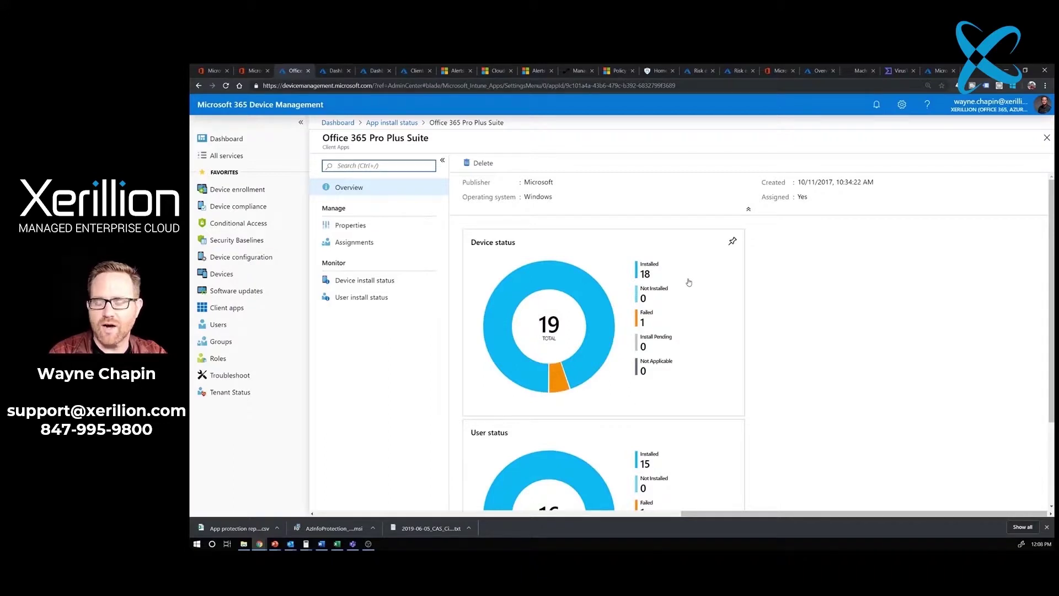
pyautogui.click(630, 339)
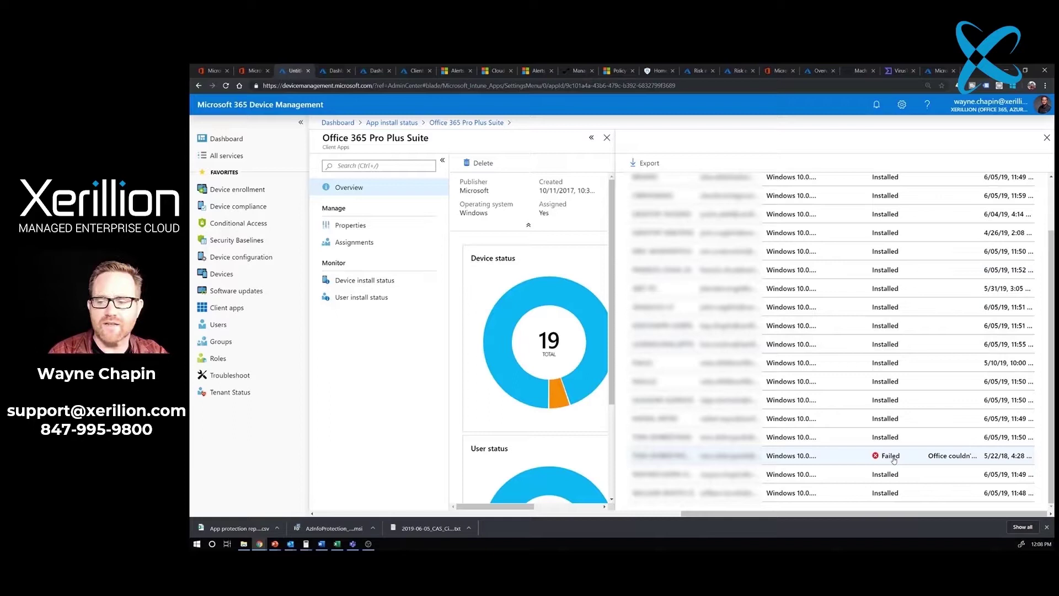
pyautogui.click(242, 141)
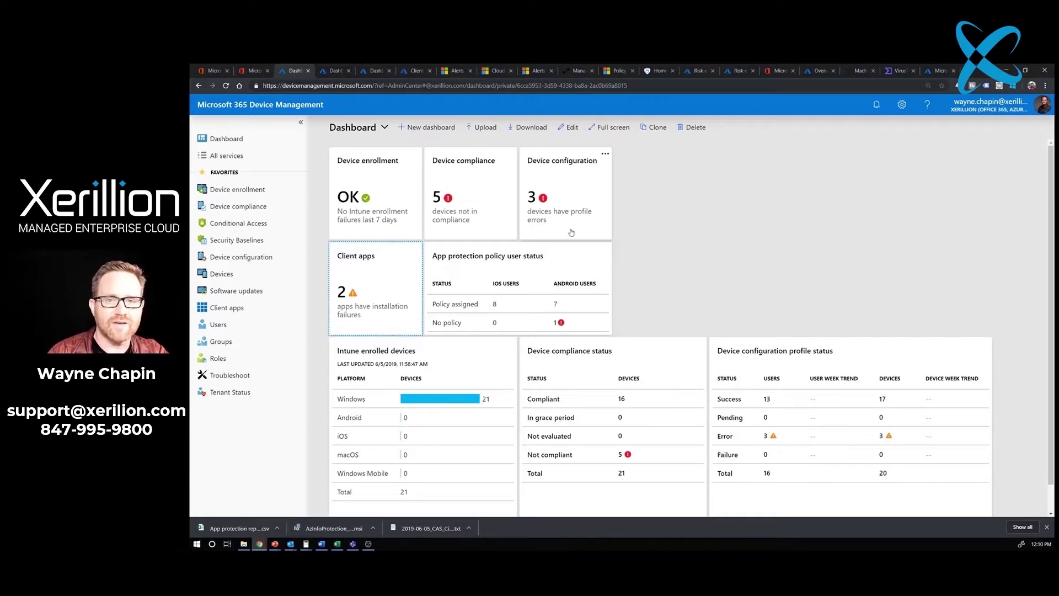
# Open the Windows Defender ATP connector page and view its 18-of-21 sensor device chart
pyautogui.click(256, 208)
pyautogui.scroll(-1, 382, 474)
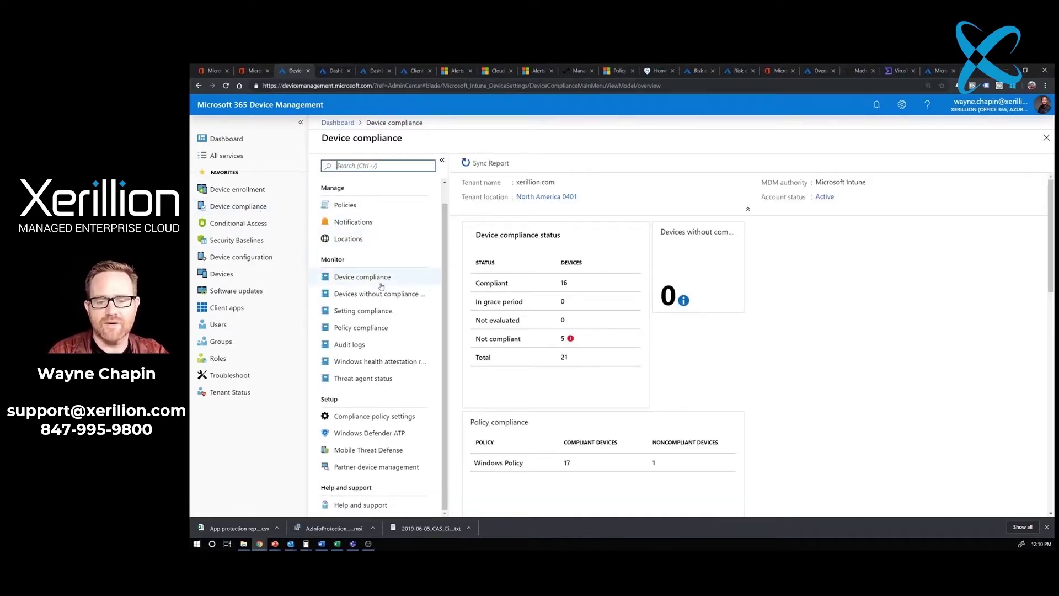
pyautogui.click(391, 436)
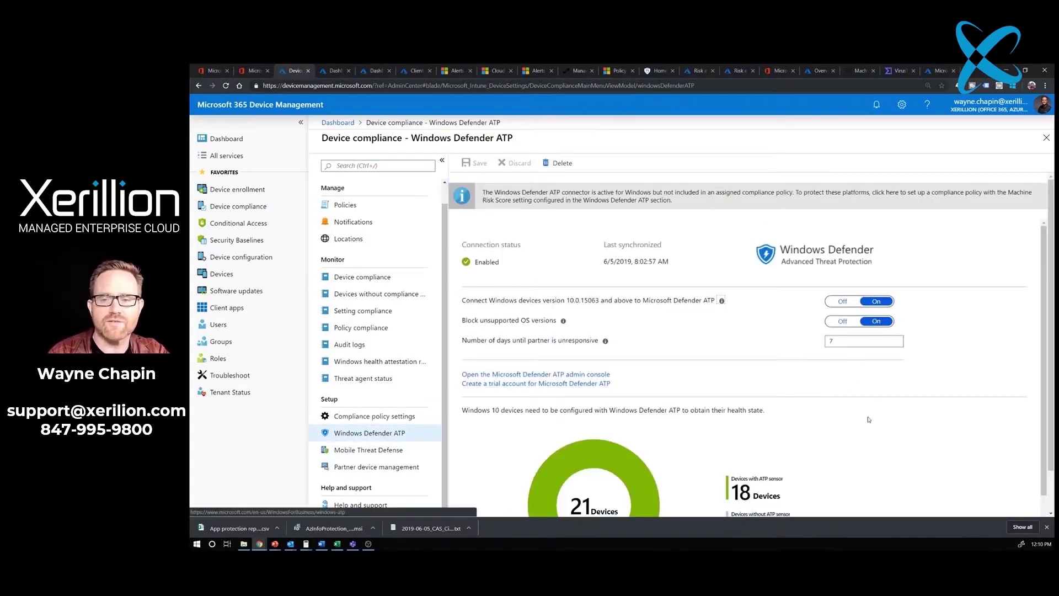
pyautogui.scroll(-1, 861, 449)
pyautogui.scroll(1, 735, 365)
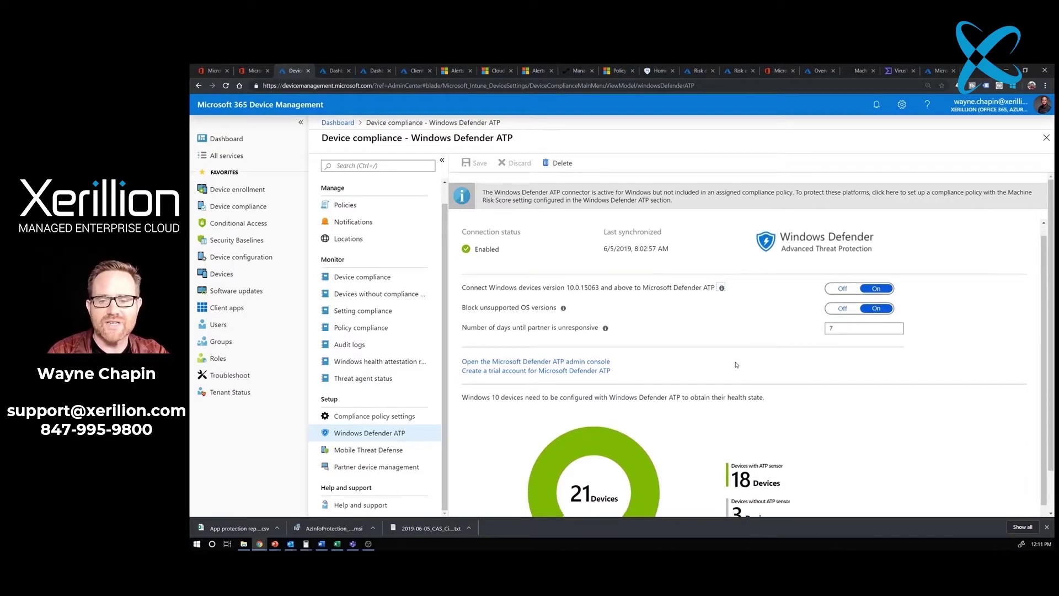
pyautogui.scroll(-1, 736, 365)
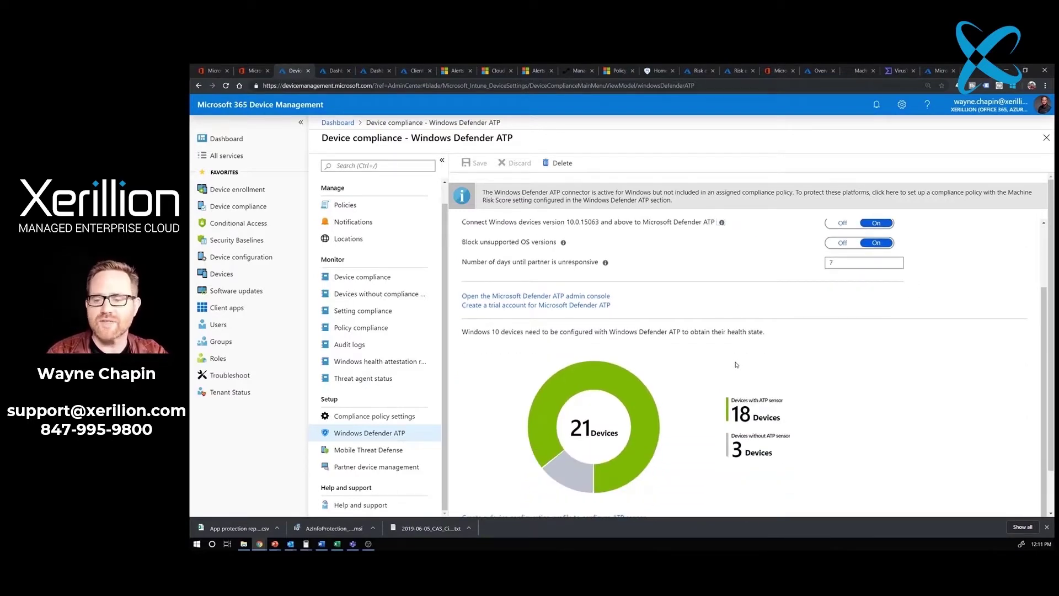